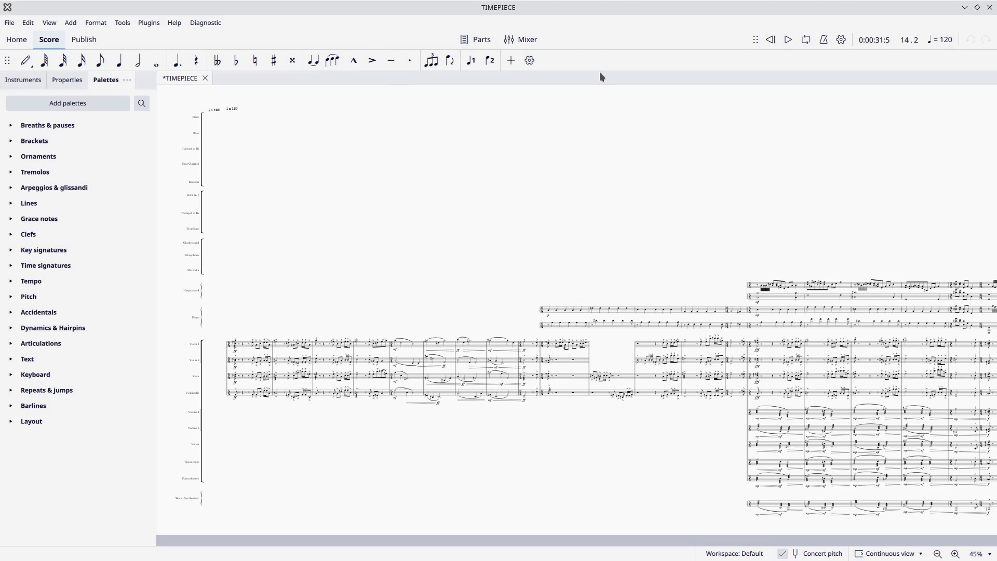
# - Play the TIMEPIECE score from the beginning and pause it at 0:00:05.5
pyautogui.click(772, 40)
pyautogui.click(790, 42)
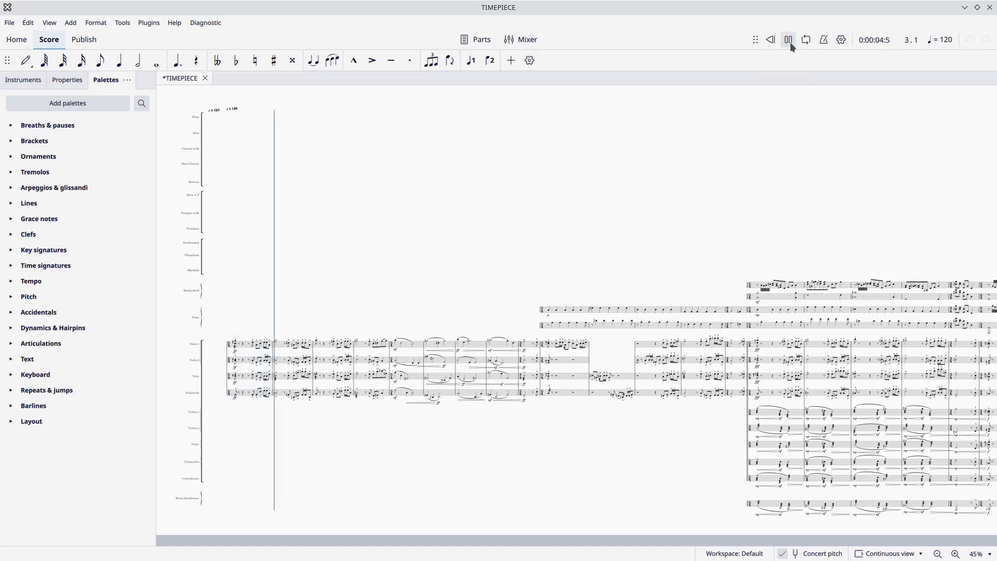
pyautogui.click(790, 42)
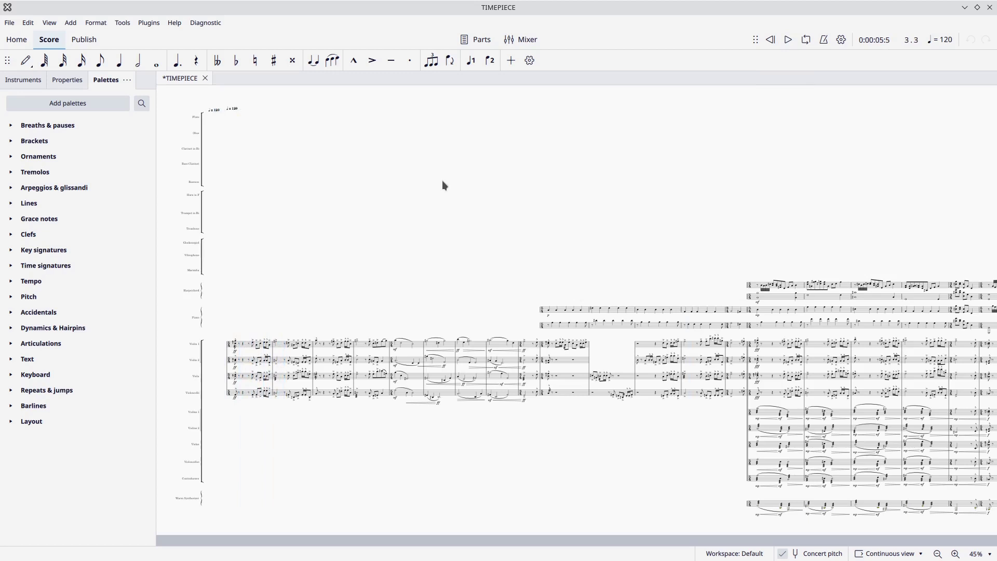
# - Check MuseScore's version 4.1.1 in Help > About MuseScore, then close the dialog
pyautogui.click(175, 23)
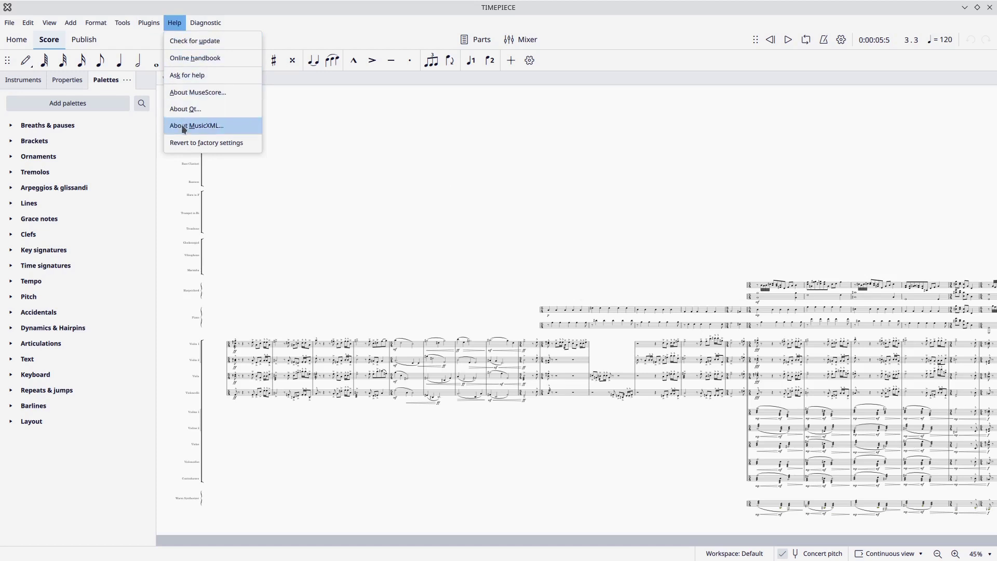
pyautogui.click(185, 96)
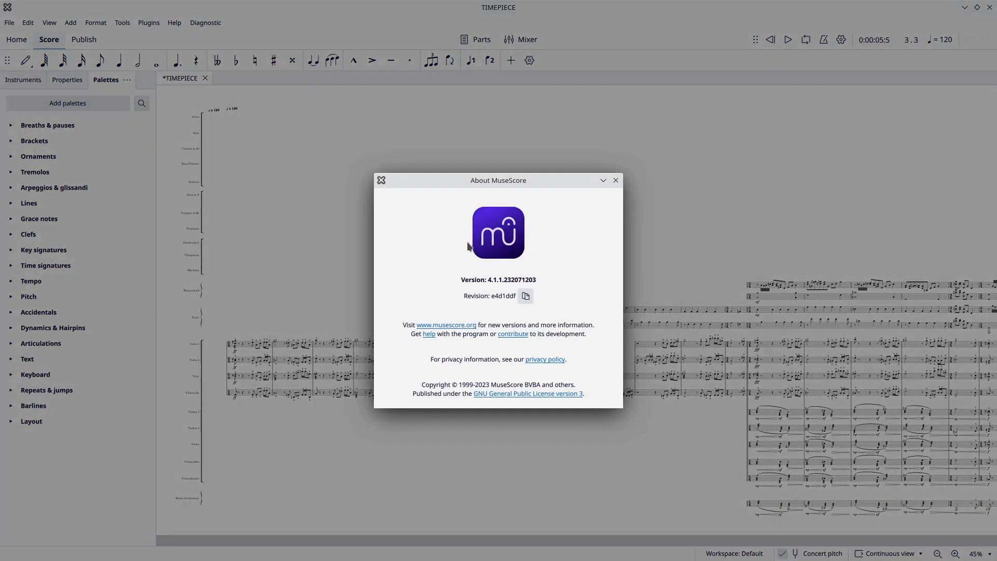
pyautogui.click(617, 182)
# - Switch to Ardour, then bring Synaptic Package Manager, filtered on 'pipewire', to the front
pyautogui.moveTo(407, 11)
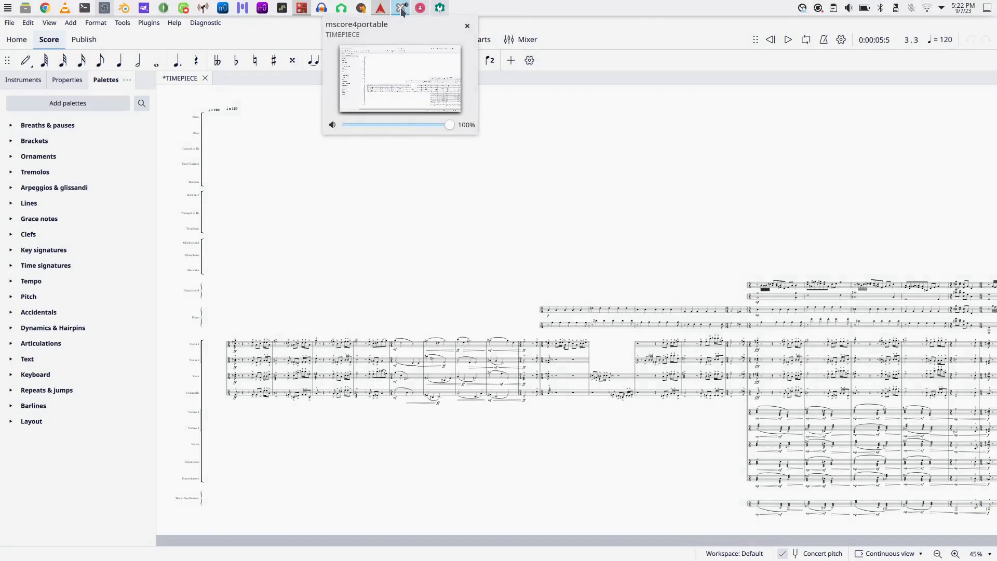
pyautogui.click(381, 8)
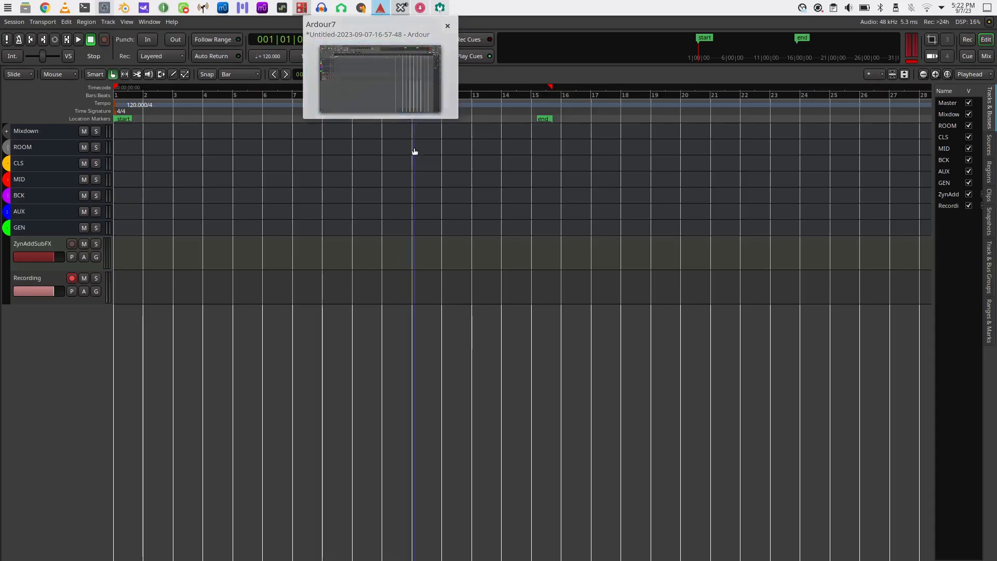
pyautogui.moveTo(439, 9)
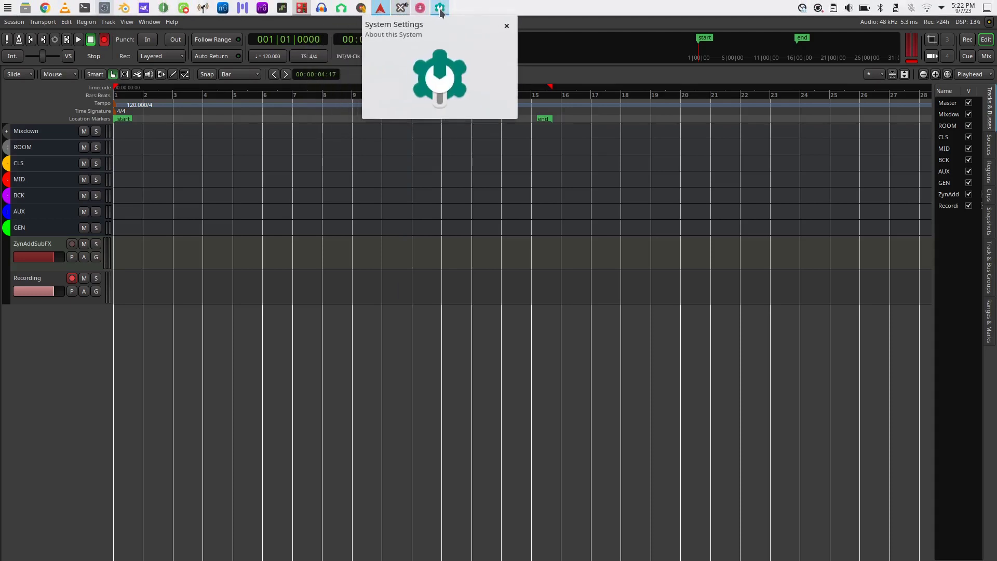
pyautogui.click(420, 7)
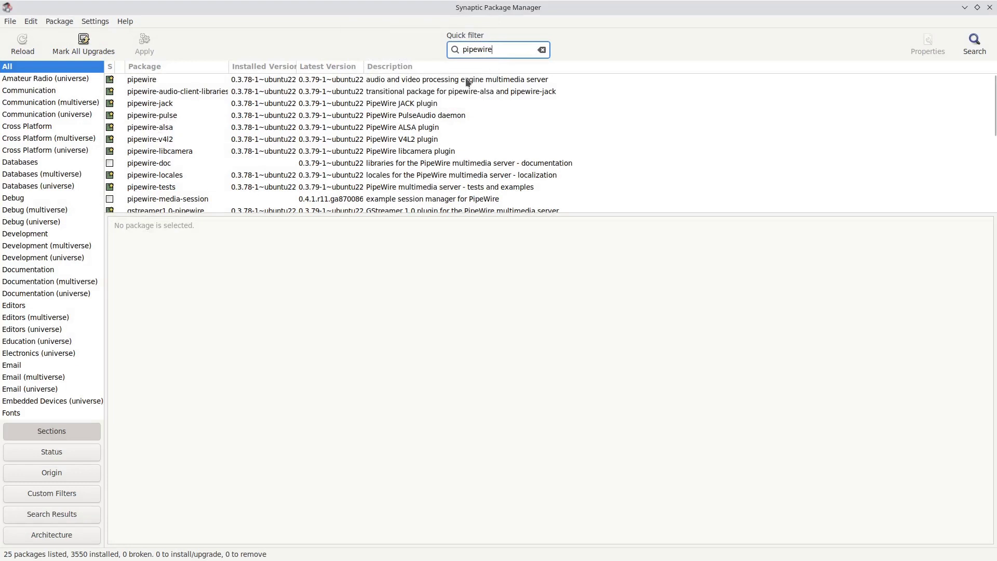
# - Filter Synaptic's package list on 'pulseaudio' and then 'jackd', then minimize the package manager
pyautogui.doubleClick(491, 50)
pyautogui.write('pulseaudio')
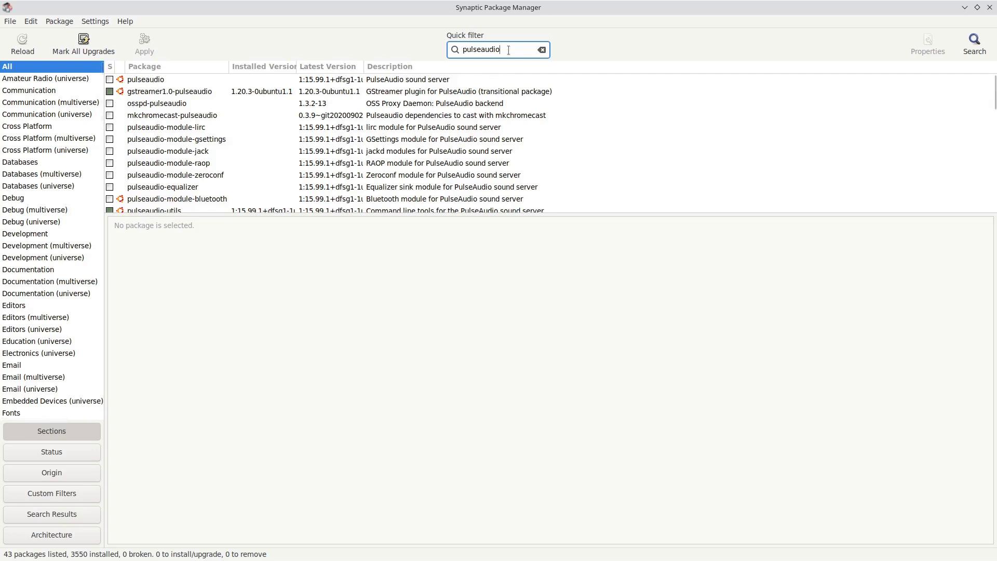
pyautogui.doubleClick(481, 49)
pyautogui.write('jad')
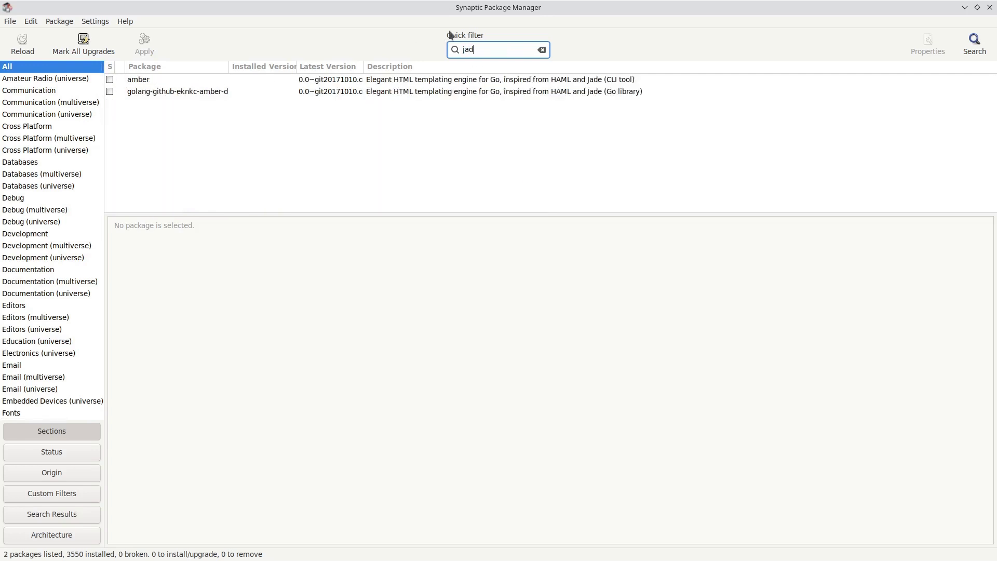
pyautogui.press('BackSpace')
pyautogui.write('ckd')
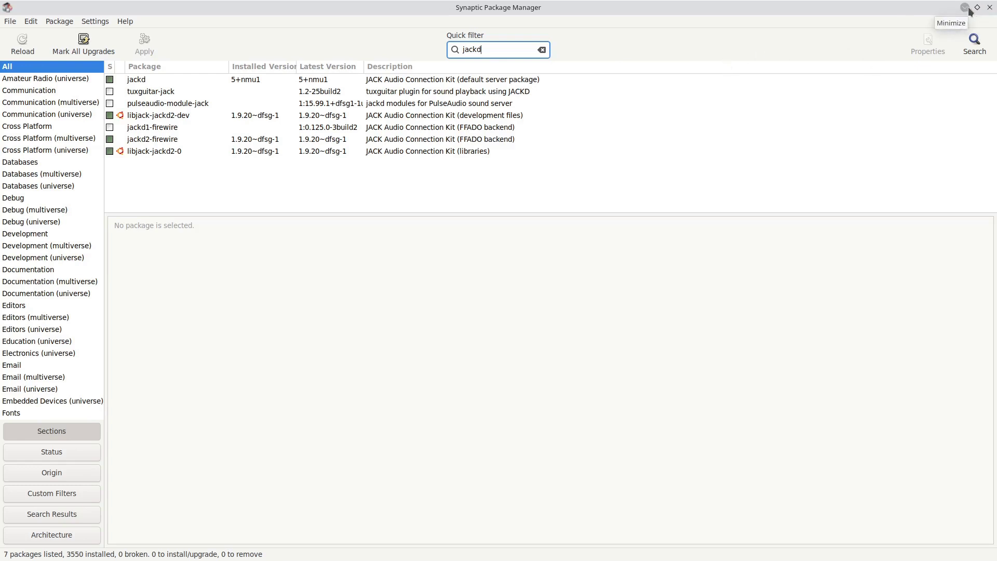
pyautogui.click(990, 8)
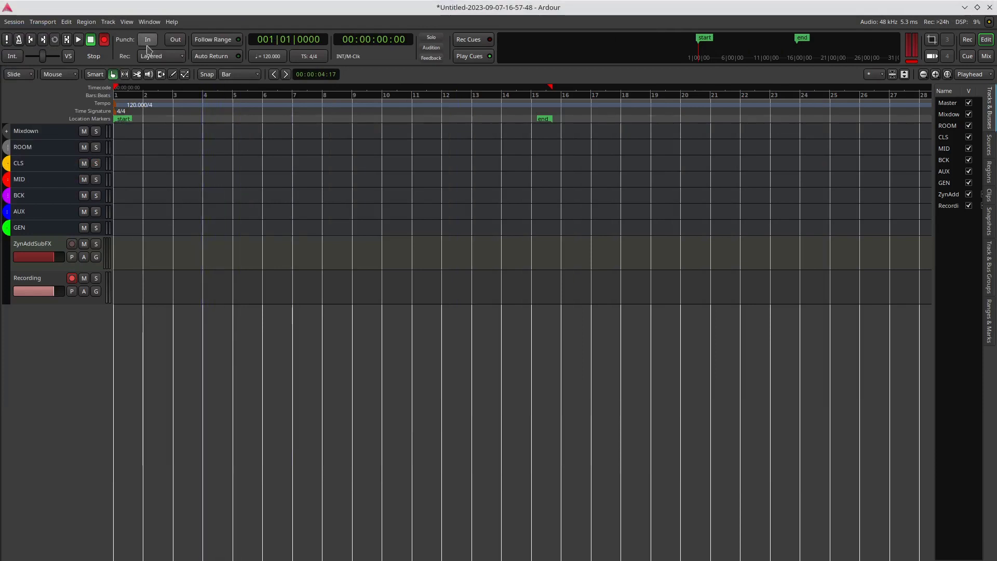
# - Open Ardour's Audio/MIDI Setup, confirm JACK stays the audio system, and close it
pyautogui.click(126, 23)
pyautogui.click(127, 22)
pyautogui.click(127, 22)
pyautogui.moveTo(149, 22)
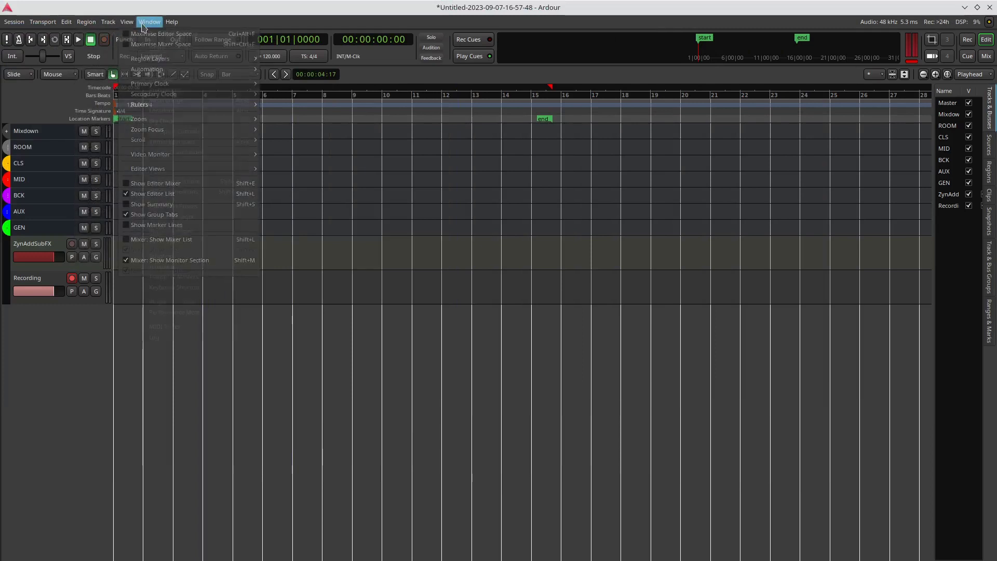
pyautogui.click(148, 33)
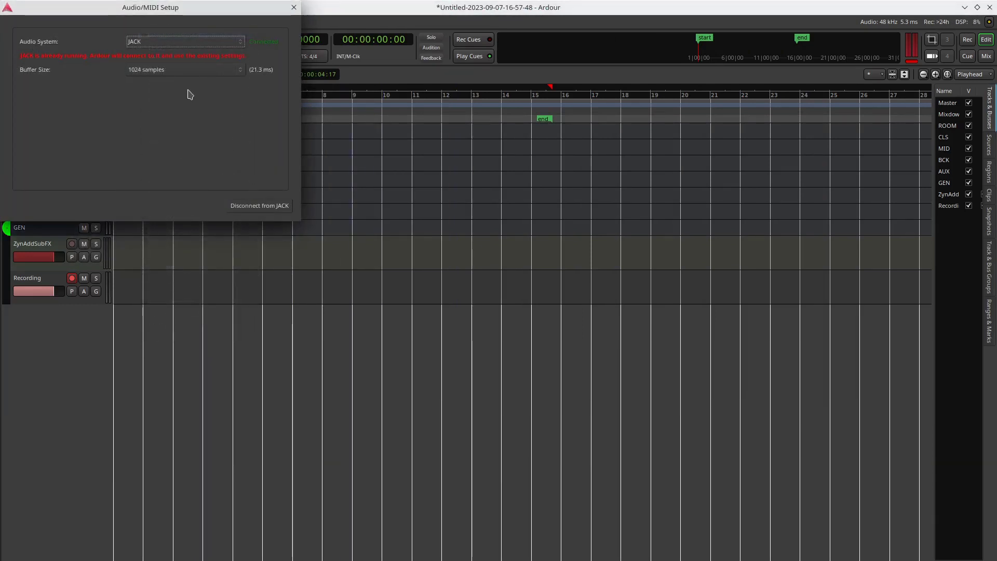
pyautogui.click(236, 47)
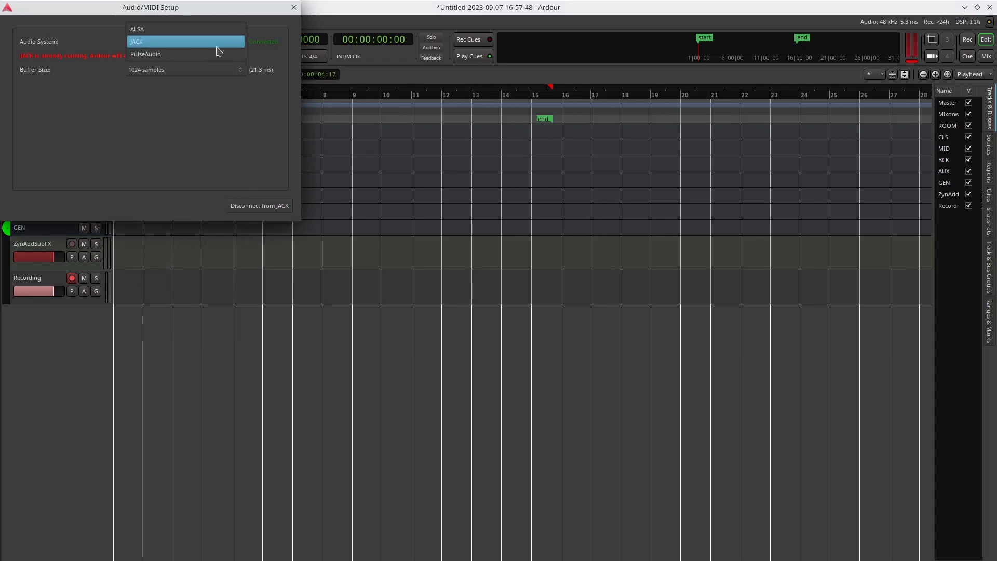
pyautogui.click(218, 50)
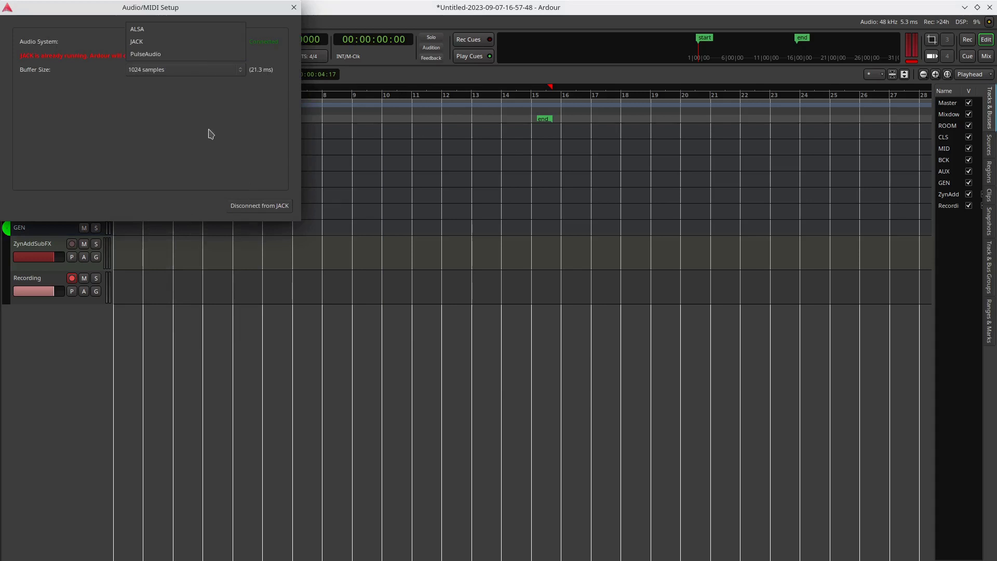
pyautogui.click(293, 8)
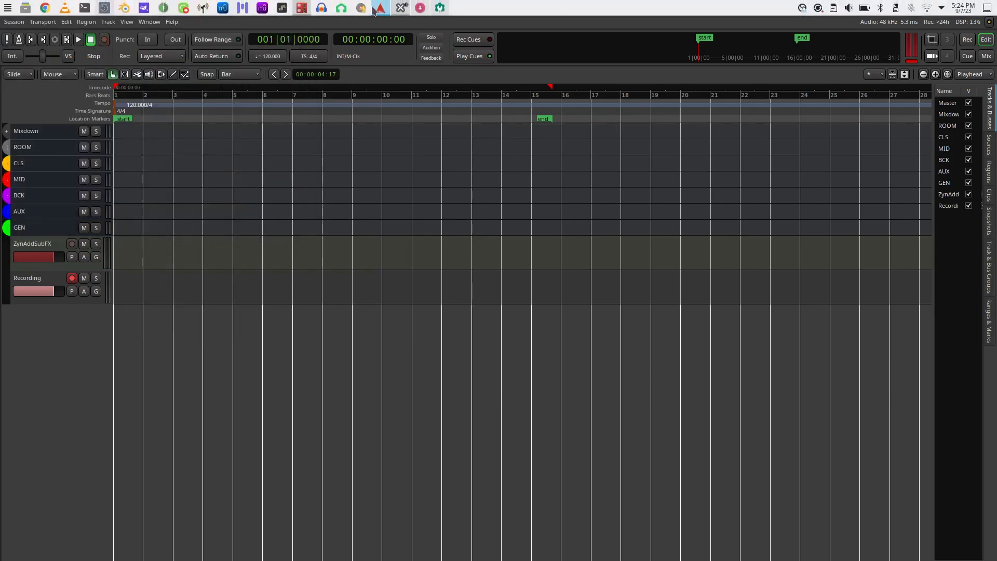
pyautogui.moveTo(381, 10)
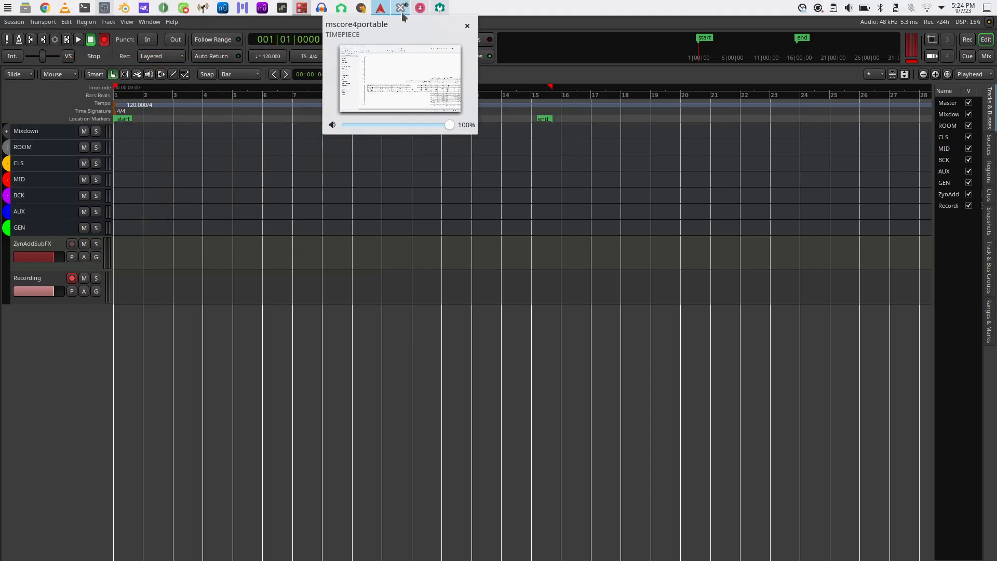
pyautogui.moveTo(429, 14)
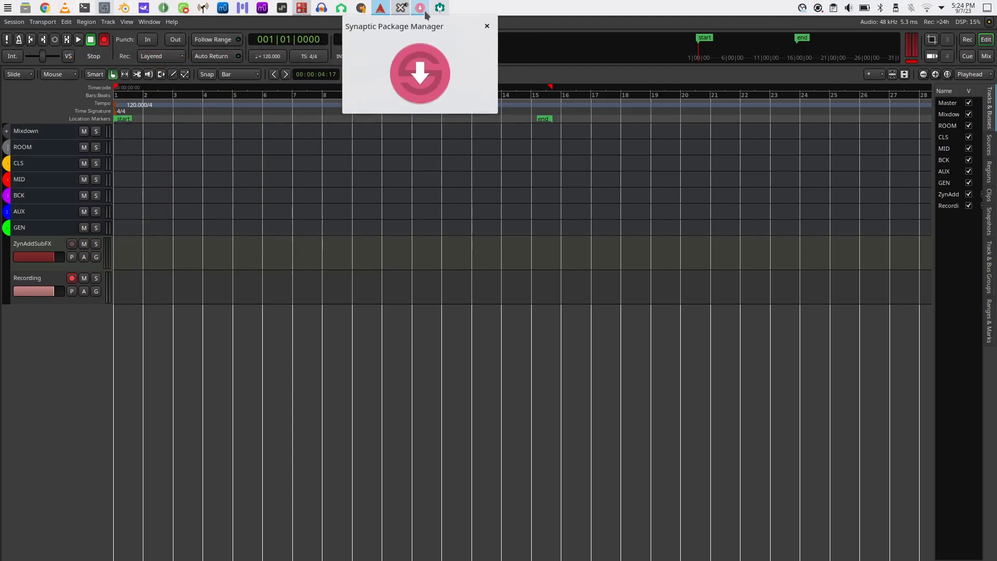
# - Drag the OBS box up-left in Carla's patchbay, next to the Built-in Audio Analog Stereo capture
pyautogui.click(303, 14)
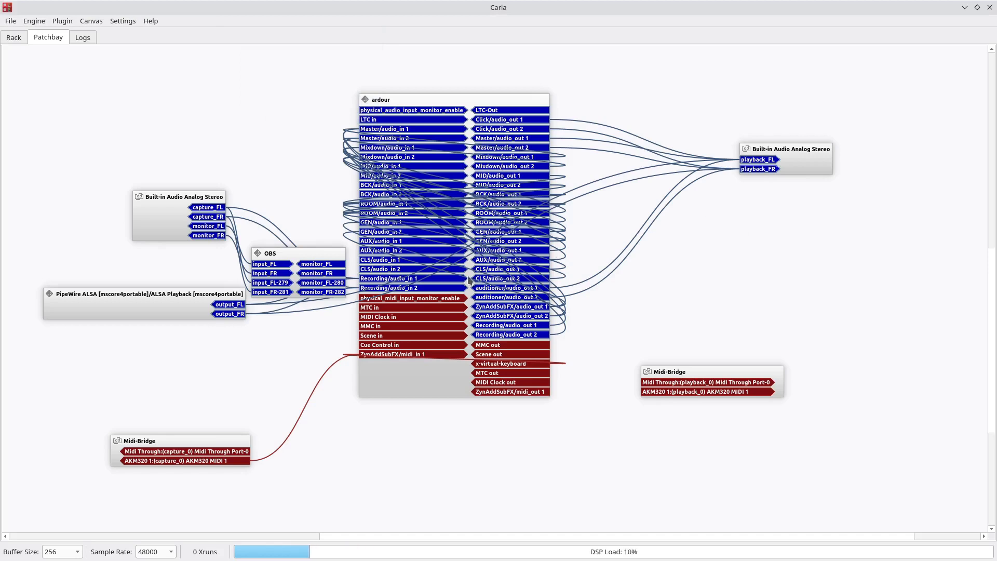
pyautogui.moveTo(316, 252); pyautogui.dragTo(284, 109)
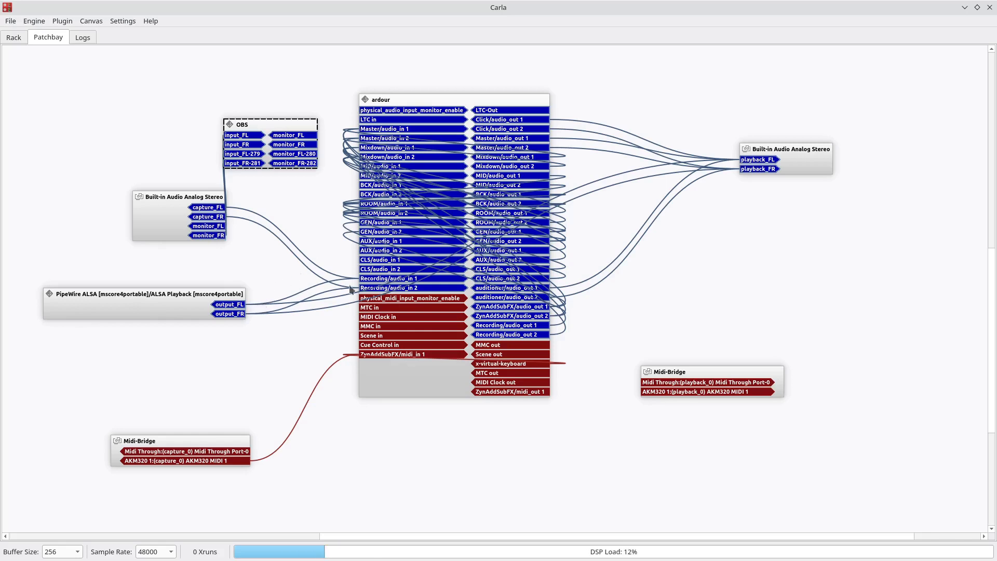
# - Minimize Carla, select the ZynAddSubFX track, and start Ardour recording onto the Recording track
pyautogui.click(964, 7)
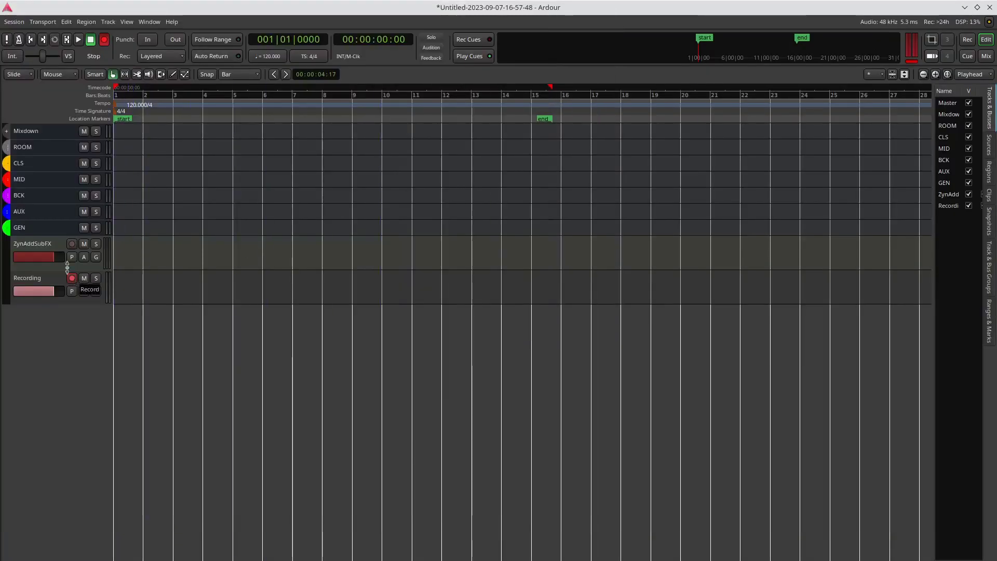
pyautogui.click(54, 247)
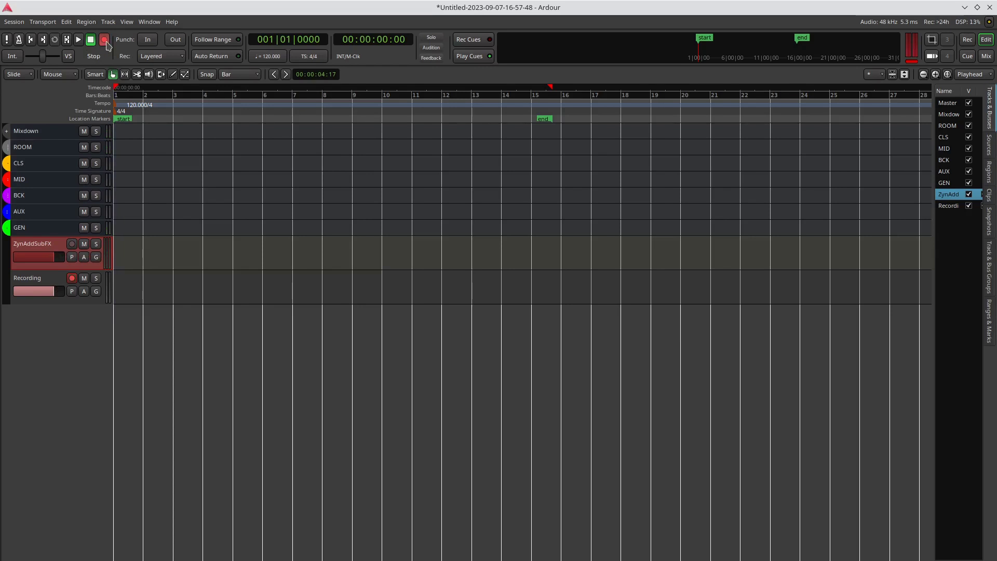
pyautogui.click(78, 40)
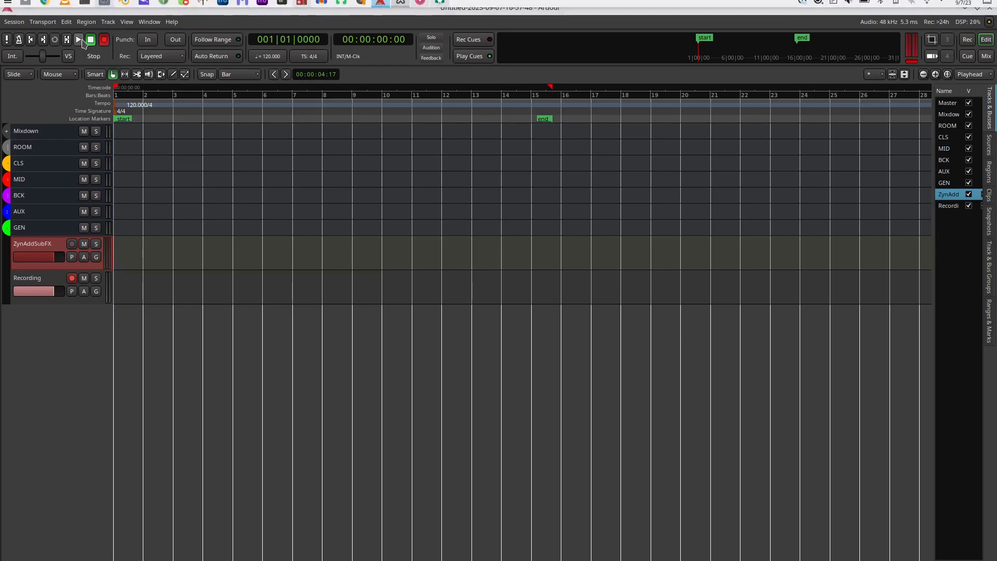
# - Rewind and play the TIMEPIECE score in MuseScore, then return to Ardour to watch the recording
pyautogui.moveTo(402, 14)
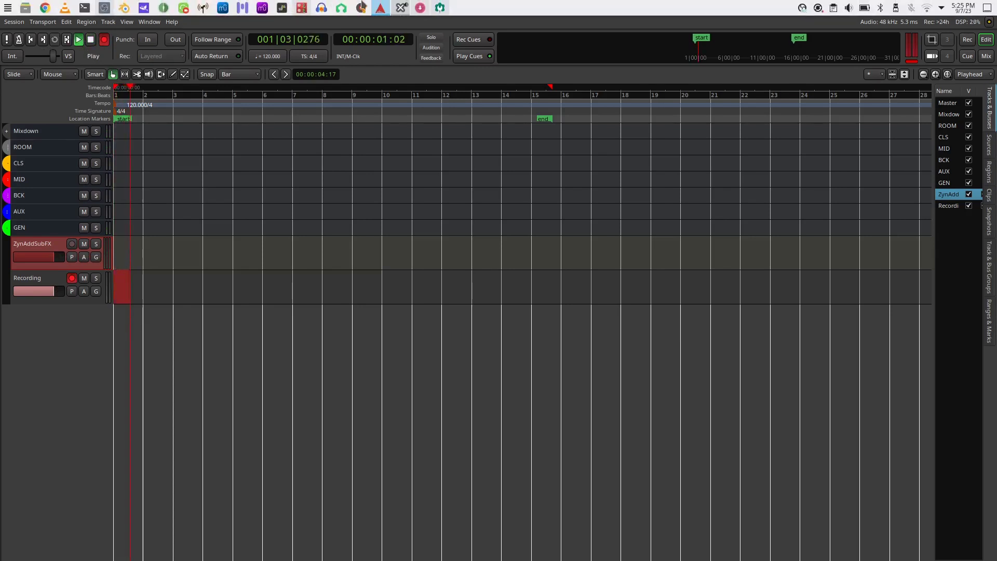
pyautogui.click(401, 10)
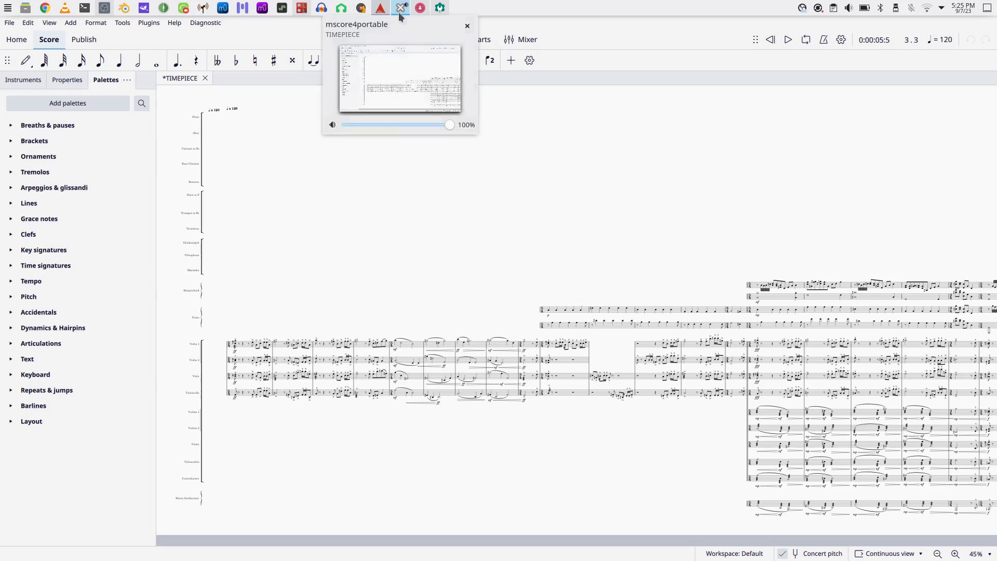
pyautogui.click(771, 39)
pyautogui.click(788, 40)
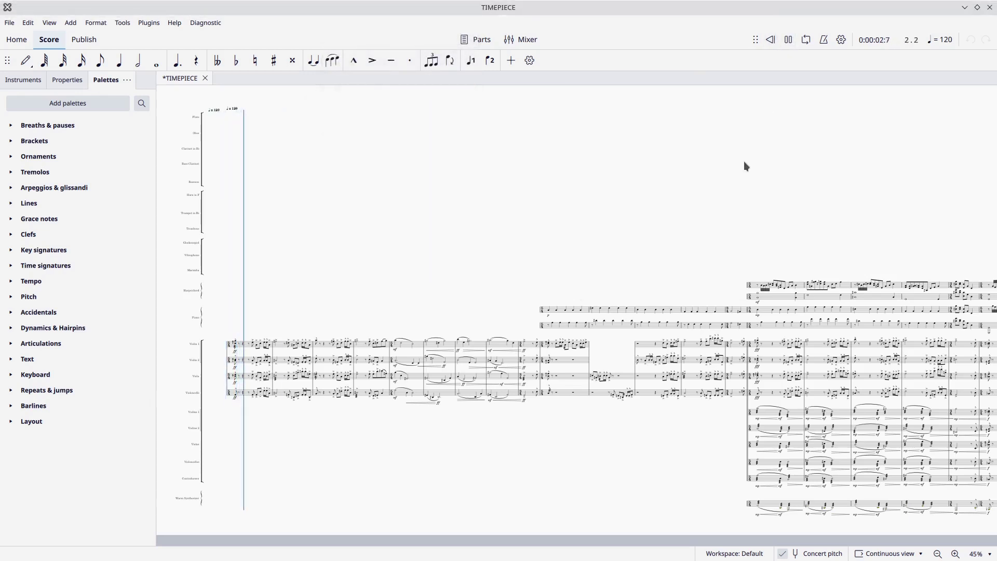
pyautogui.moveTo(420, 7)
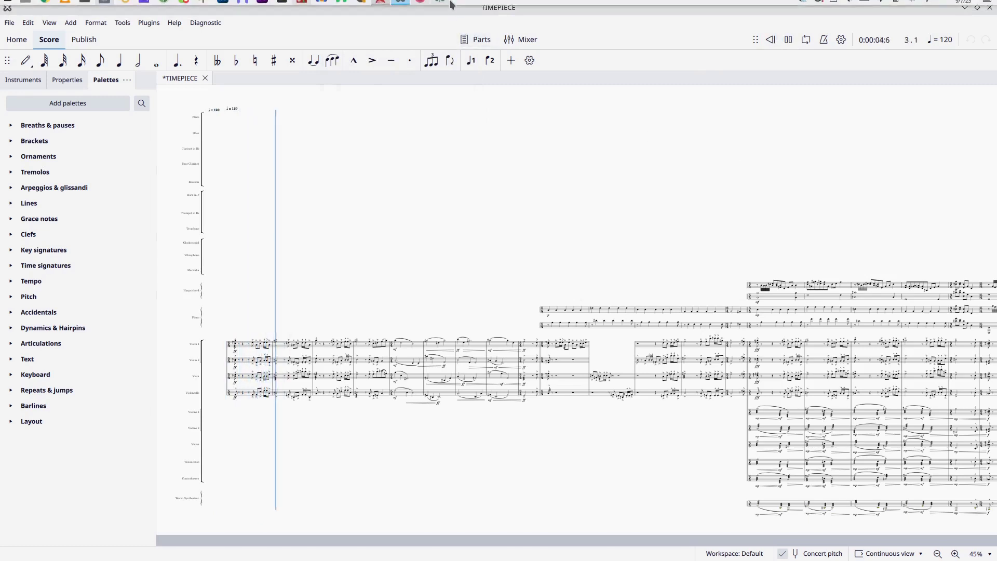
pyautogui.click(382, 11)
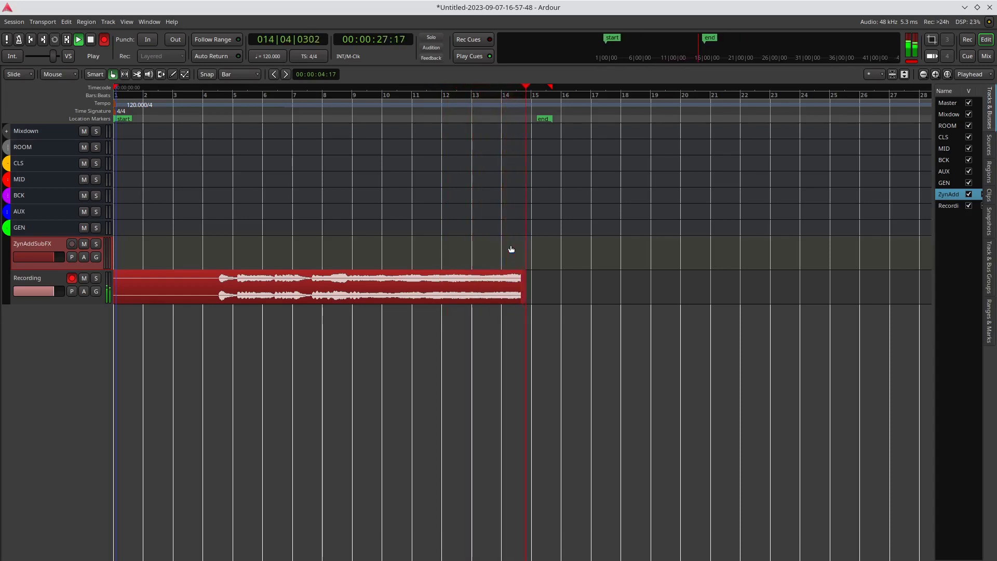
# - Stop recording to keep the take Take3_Recording-1.1, checking MuseScore before returning to Ardour
pyautogui.click(90, 40)
pyautogui.moveTo(400, 10)
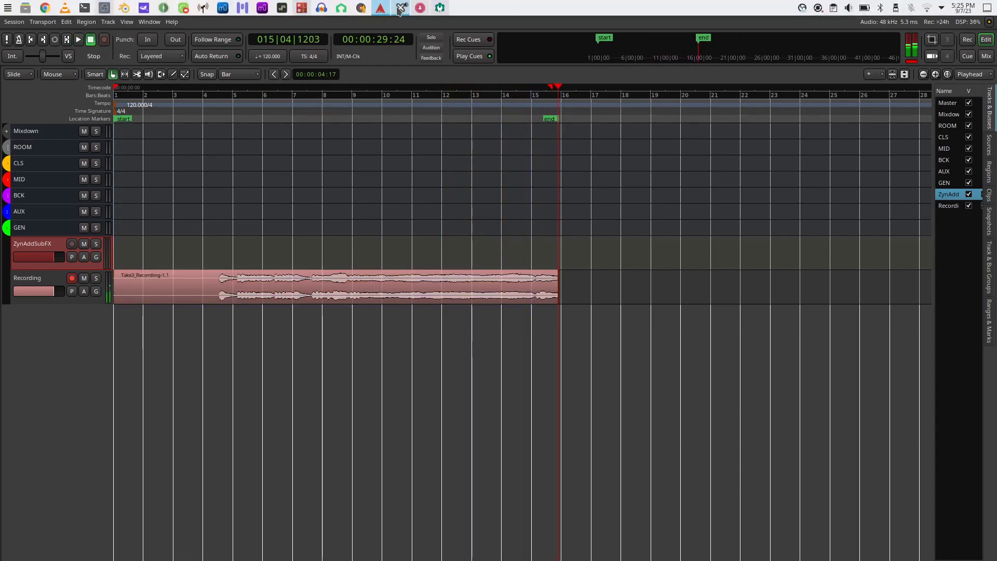
pyautogui.click(400, 83)
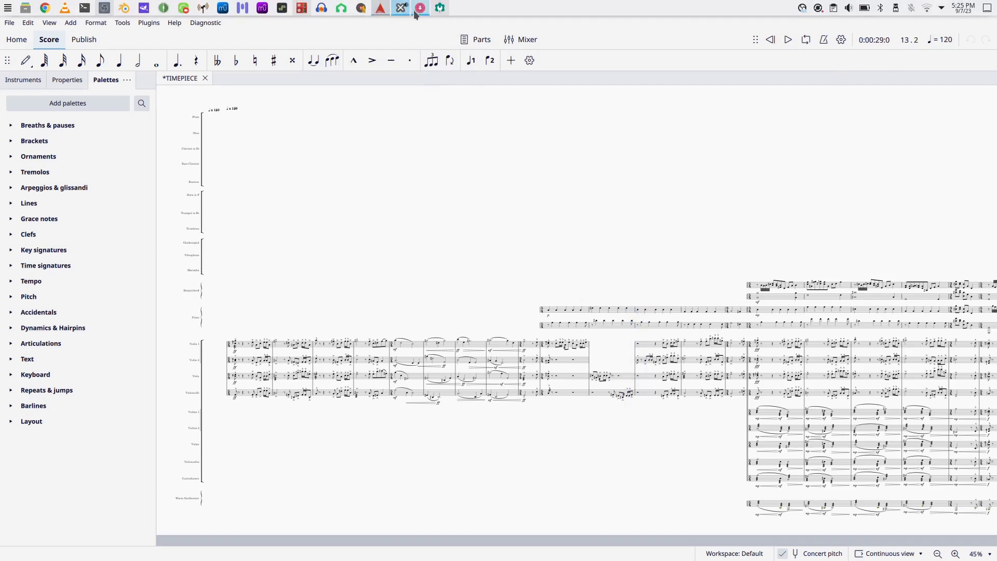
pyautogui.click(383, 11)
# - Play the take back from near bar 4, stop it, and raise Carla's patchbay
pyautogui.click(212, 96)
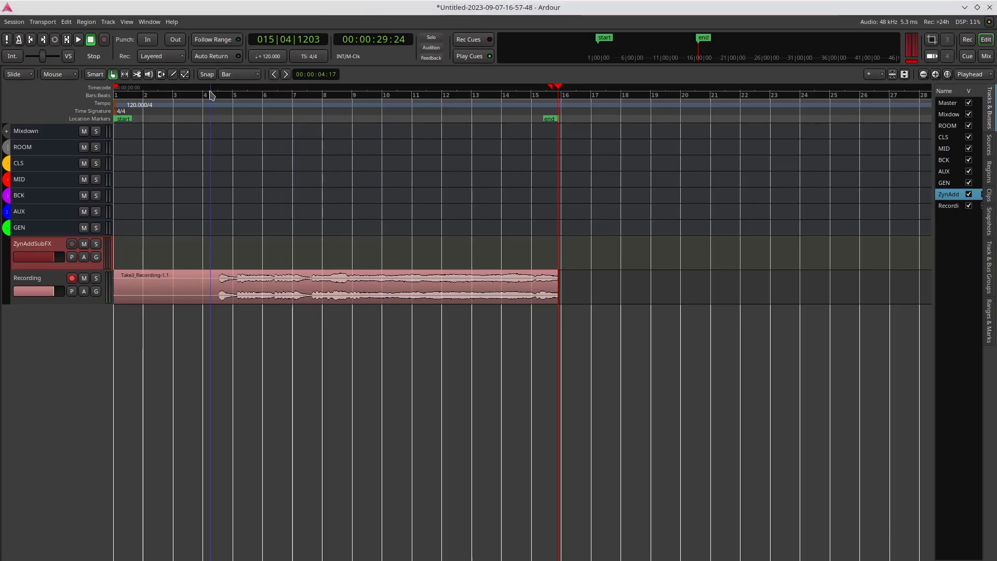
pyautogui.click(79, 41)
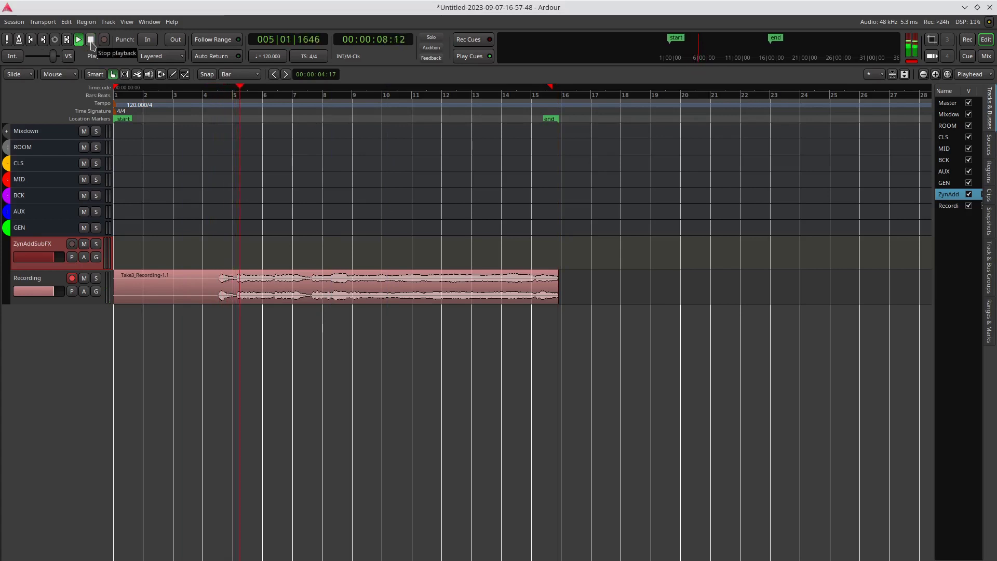
pyautogui.click(91, 43)
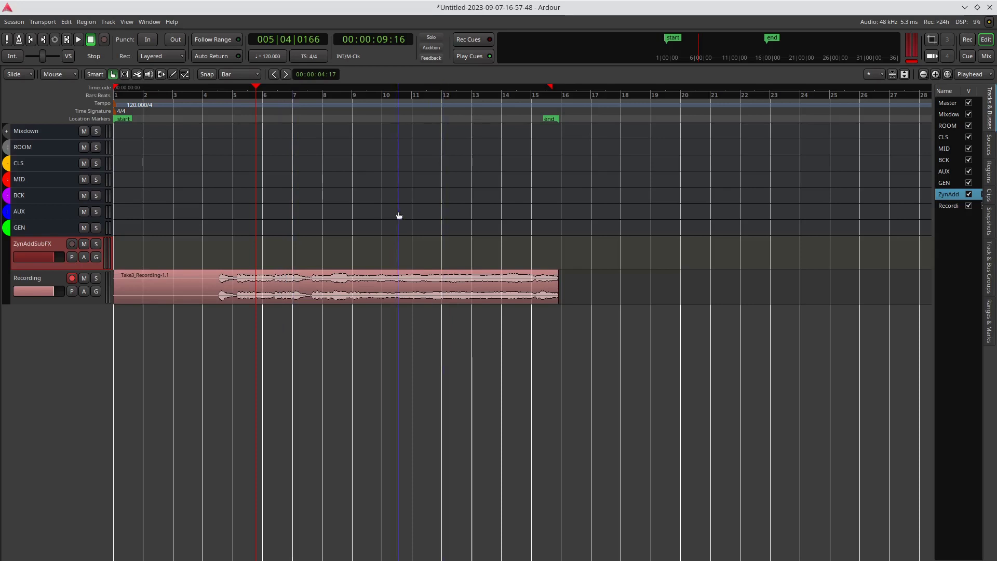
pyautogui.moveTo(378, 10)
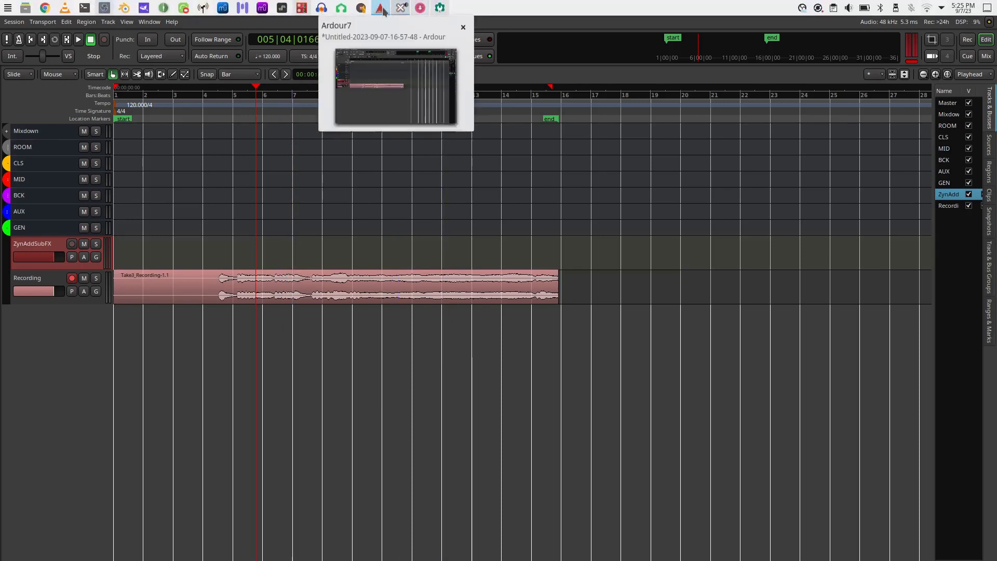
pyautogui.click(301, 8)
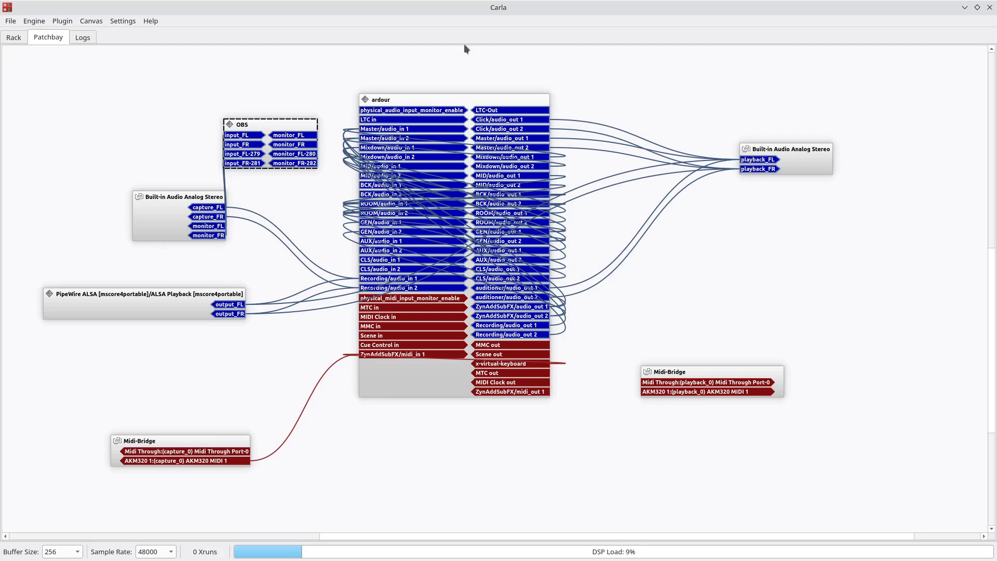
# - Keep Carla's patchbay on screen, showing MuseScore's output routed into Ardour's Recording inputs
pyautogui.moveTo(441, 2)
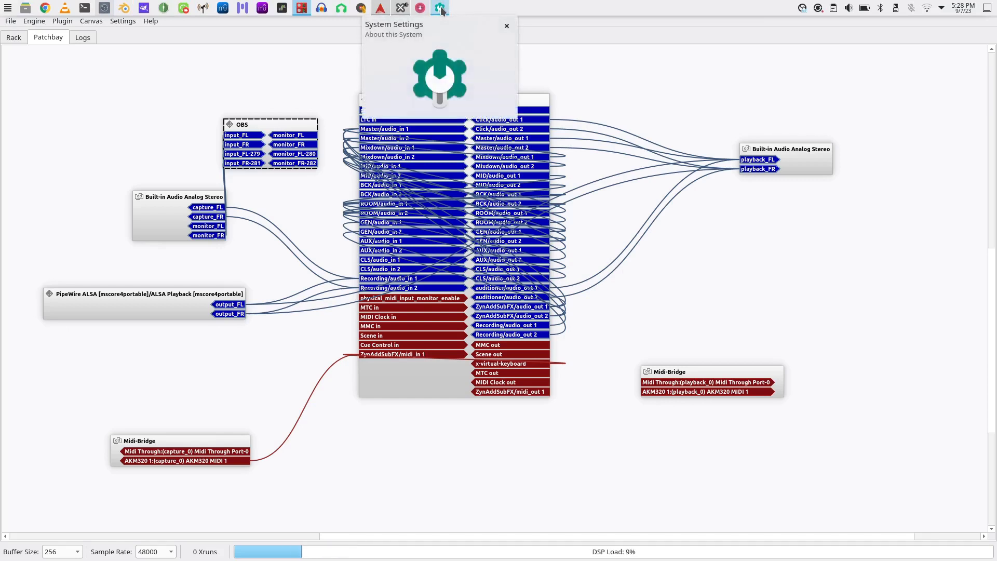
# - Show the About this System page listing Ubuntu Studio 22.04, KDE Plasma 5.24.7 and the lowlatency kernel
pyautogui.click(440, 7)
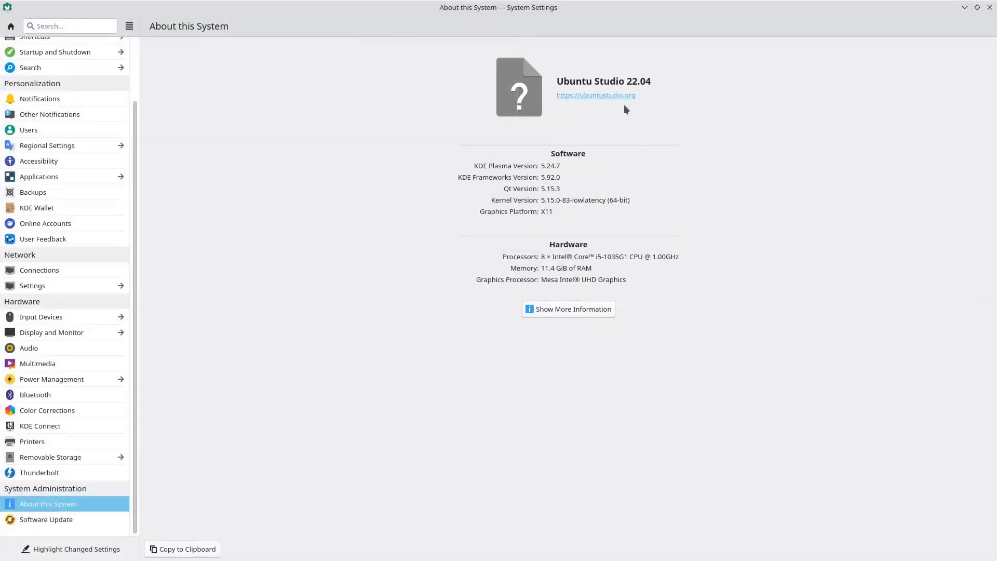